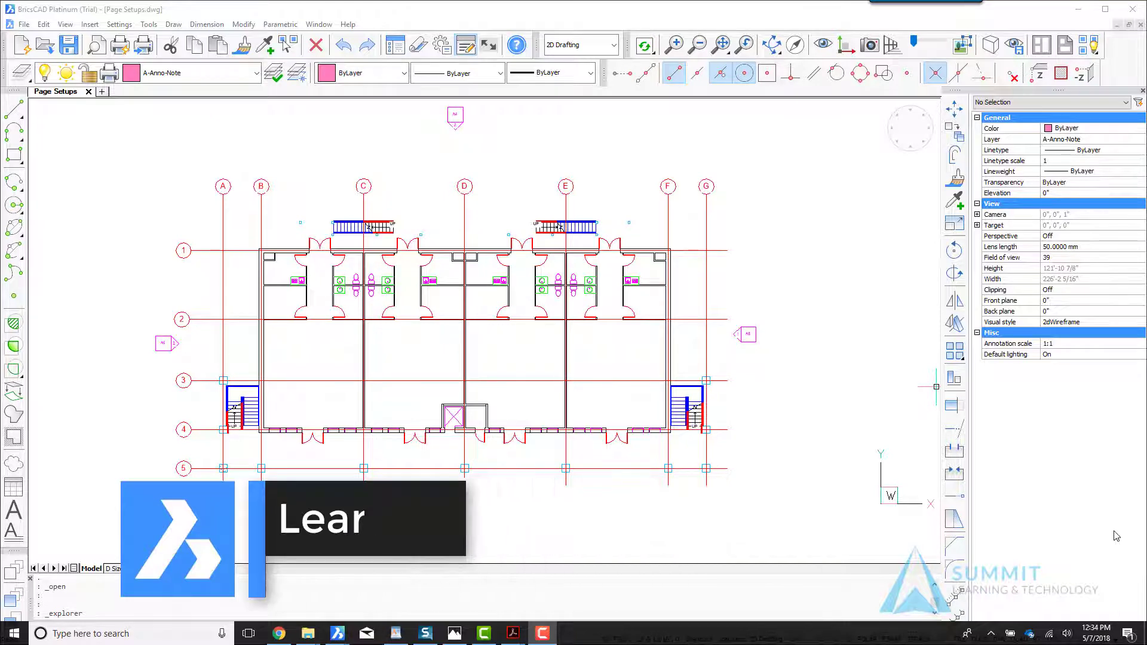
# Switch to the D Size layout sheet showing the floor plan viewport
pyautogui.click(115, 568)
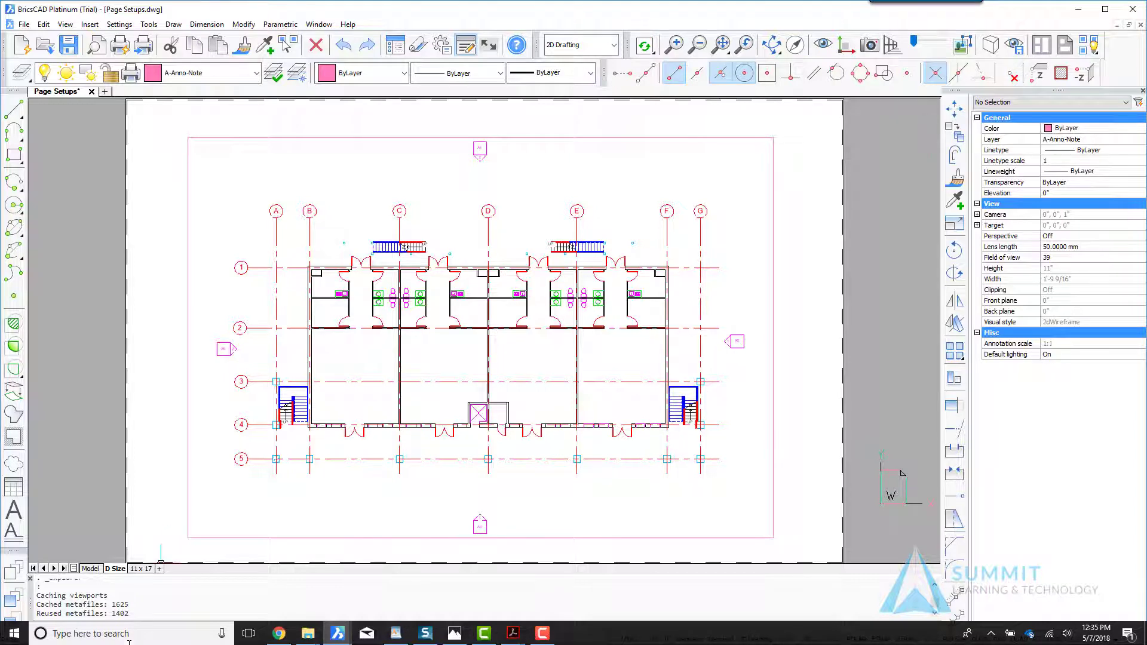
# In Drawing Explorer's Page Setups, base the D Size layout on the D Size setup, then close the explorer
pyautogui.click(397, 48)
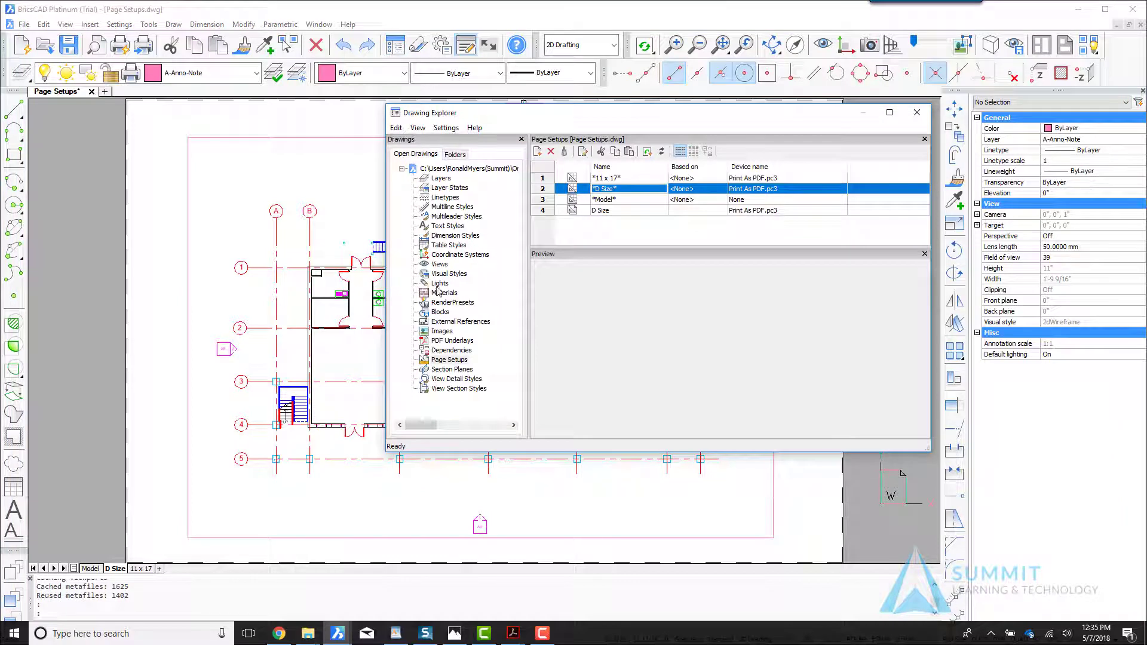
pyautogui.click(446, 360)
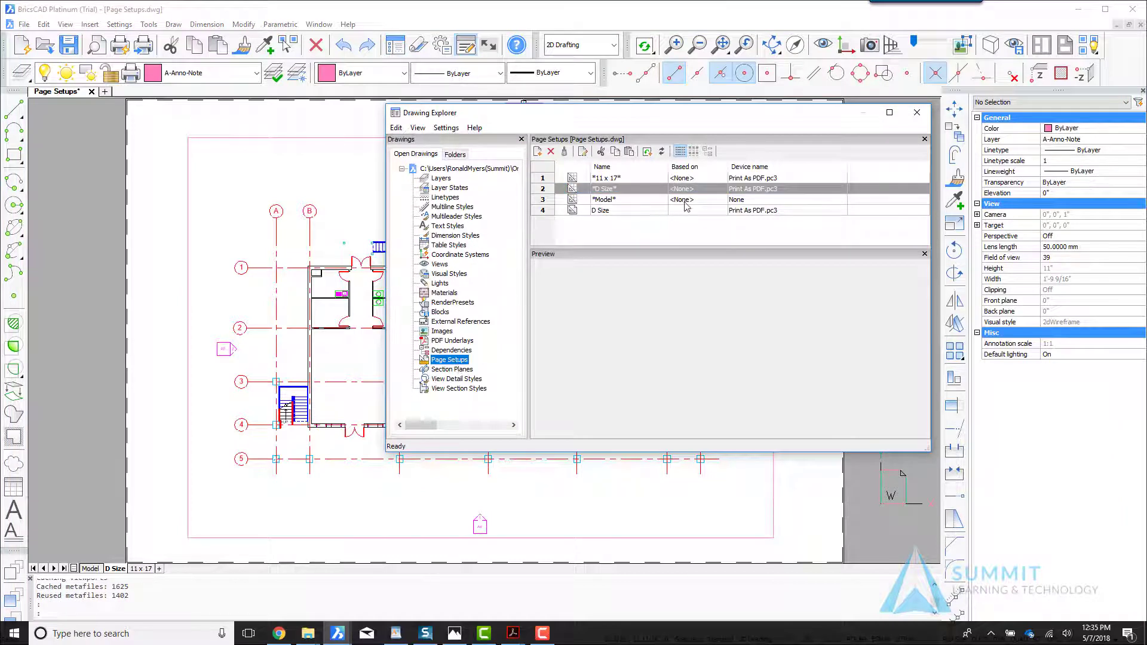
pyautogui.click(697, 191)
pyautogui.click(694, 190)
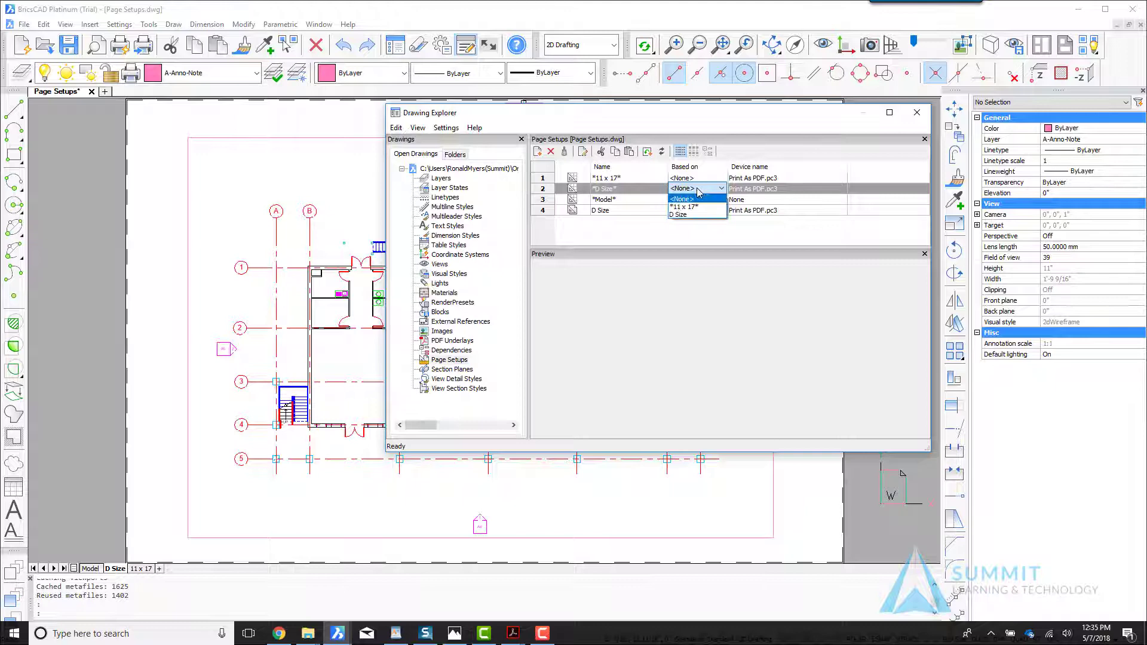
pyautogui.click(679, 214)
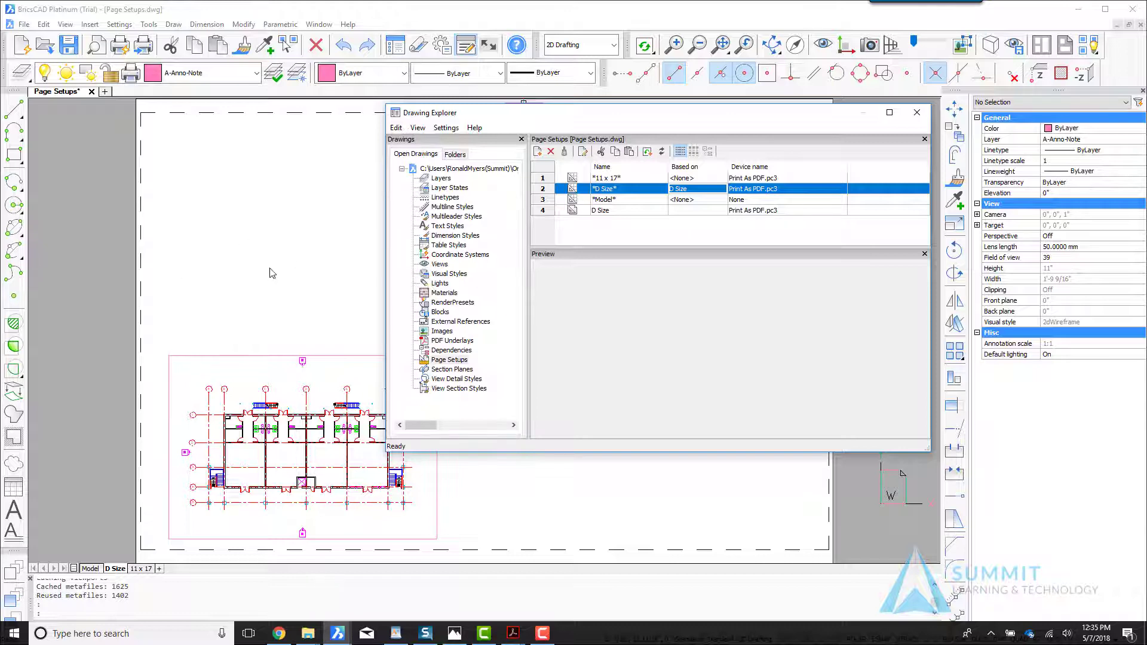
pyautogui.click(918, 113)
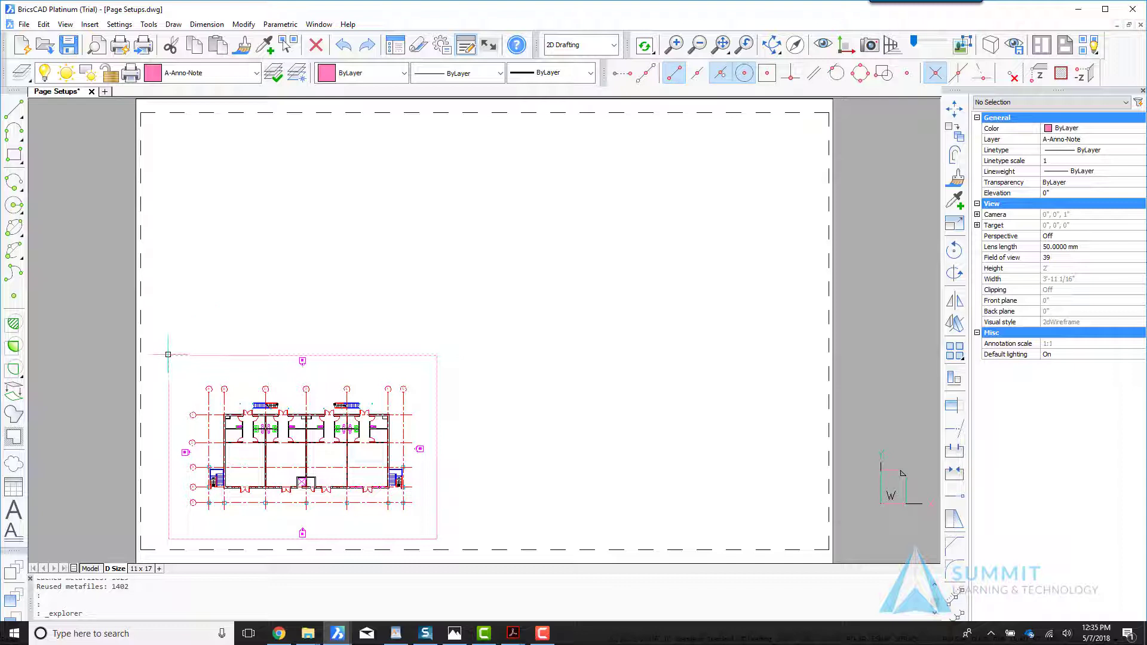
# Deselect the D Size viewport and switch to the 11 x 17 layout
pyautogui.click(427, 355)
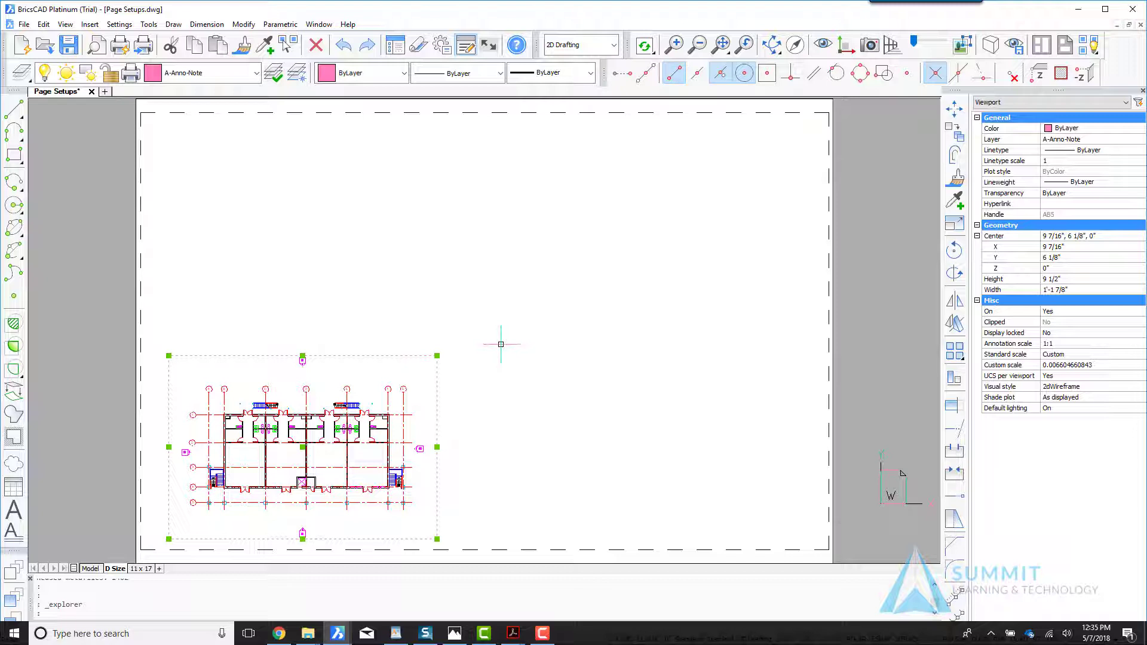
pyautogui.press('Escape')
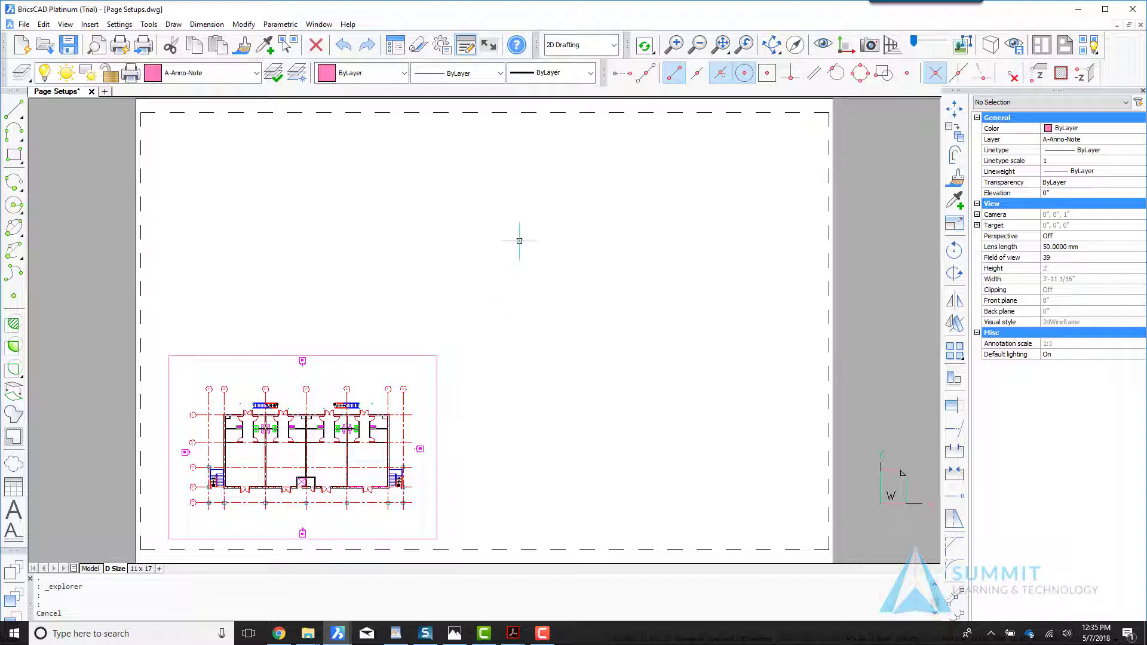
pyautogui.click(141, 568)
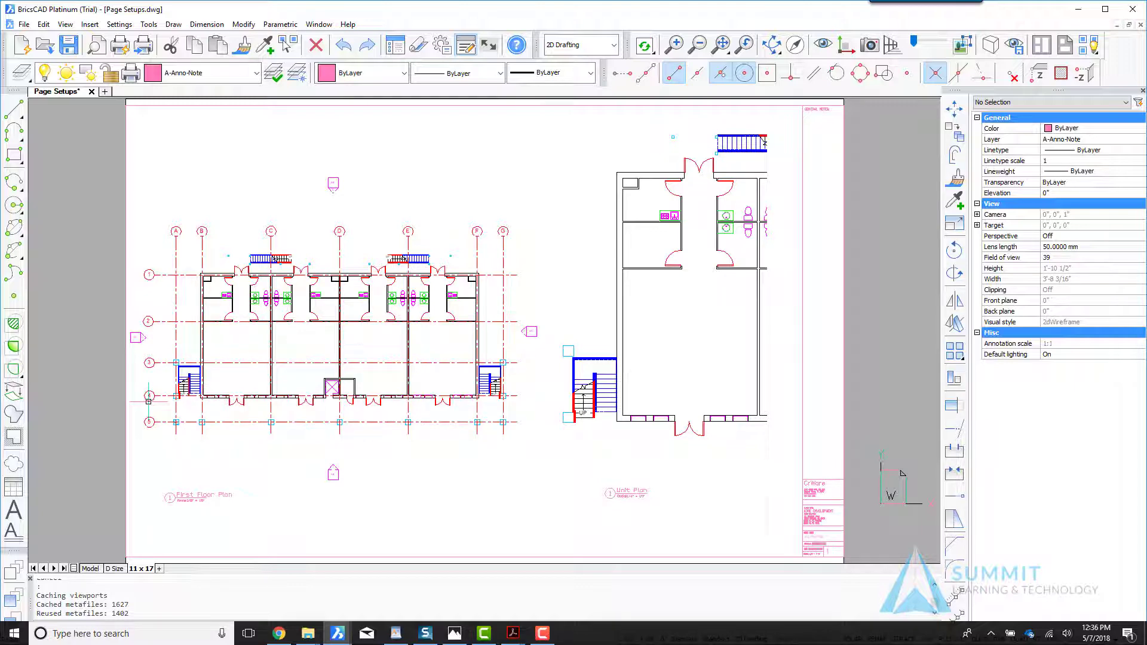
# Show Drawing Explorer's Page Setups list and select the D Size entry
pyautogui.click(396, 49)
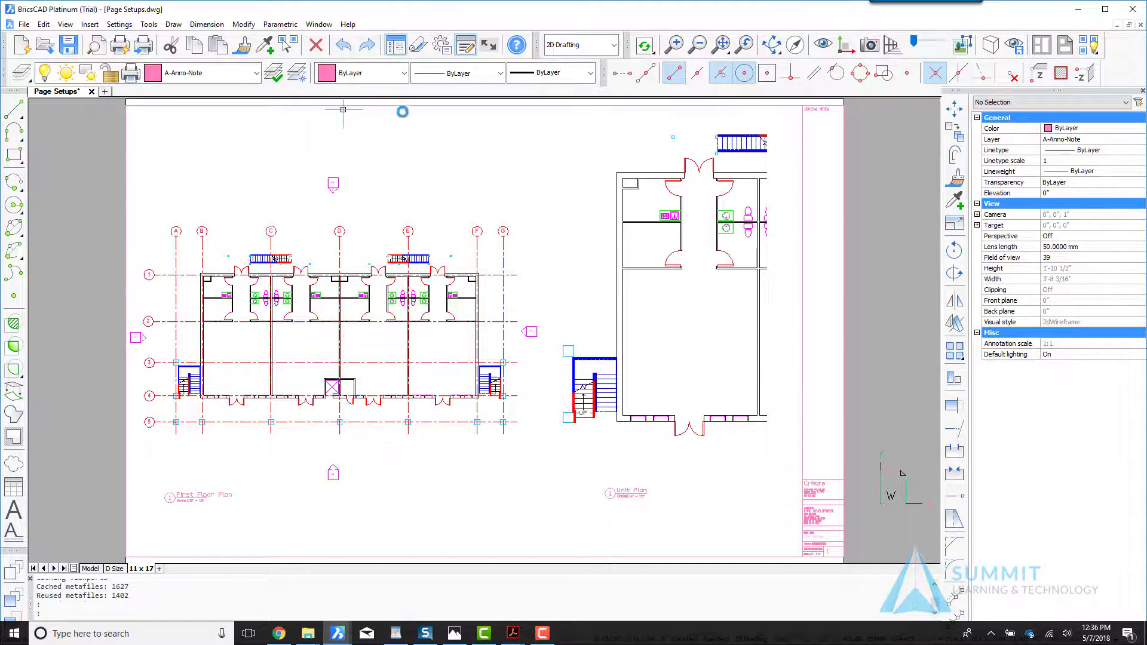
pyautogui.click(449, 361)
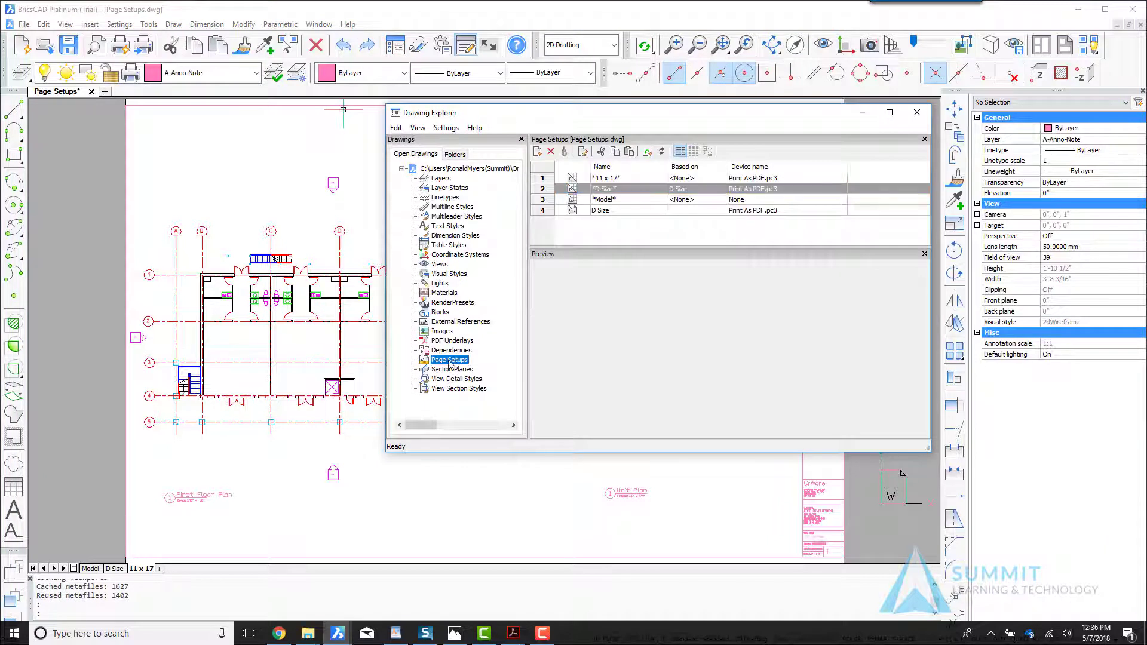
pyautogui.click(606, 211)
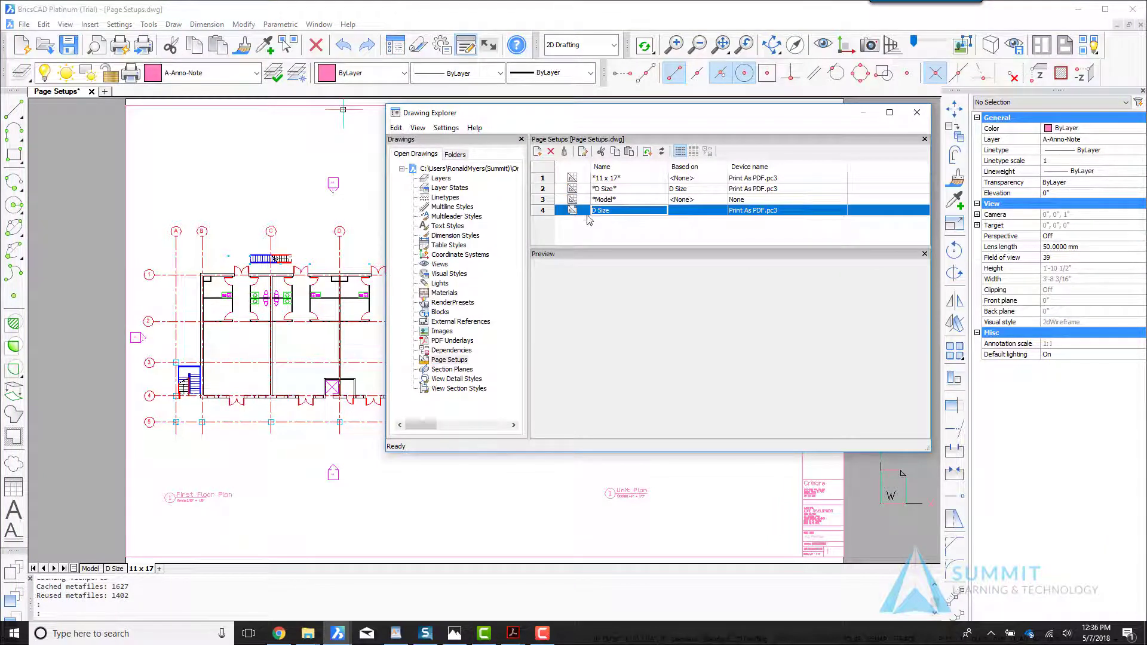
# Create a new page setup named '11 x 17 NTS' and open its settings
pyautogui.click(540, 153)
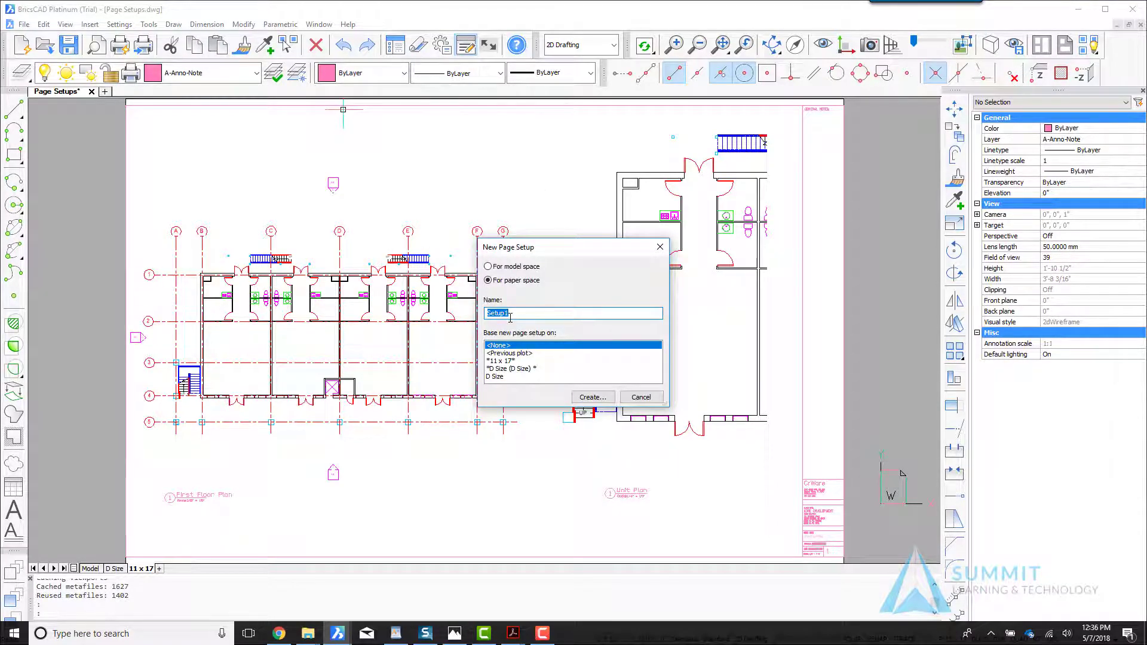
pyautogui.write('11 x 17 NTS')
pyautogui.click(599, 400)
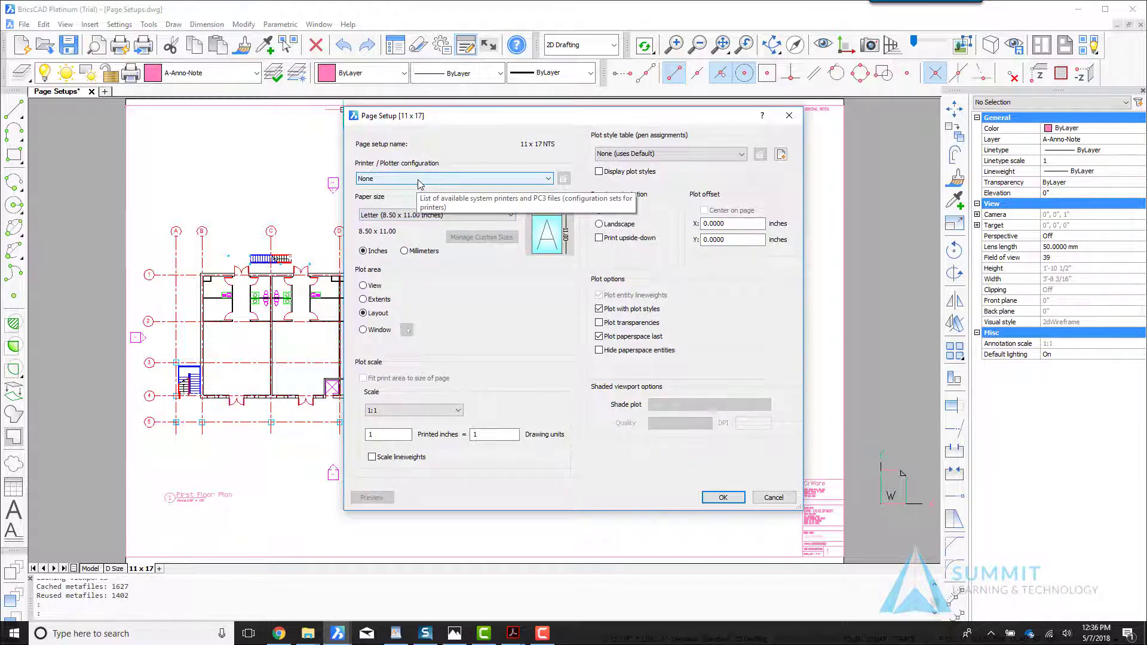
# Set the page setup's output device to PDF with ANSI B paper
pyautogui.click(419, 182)
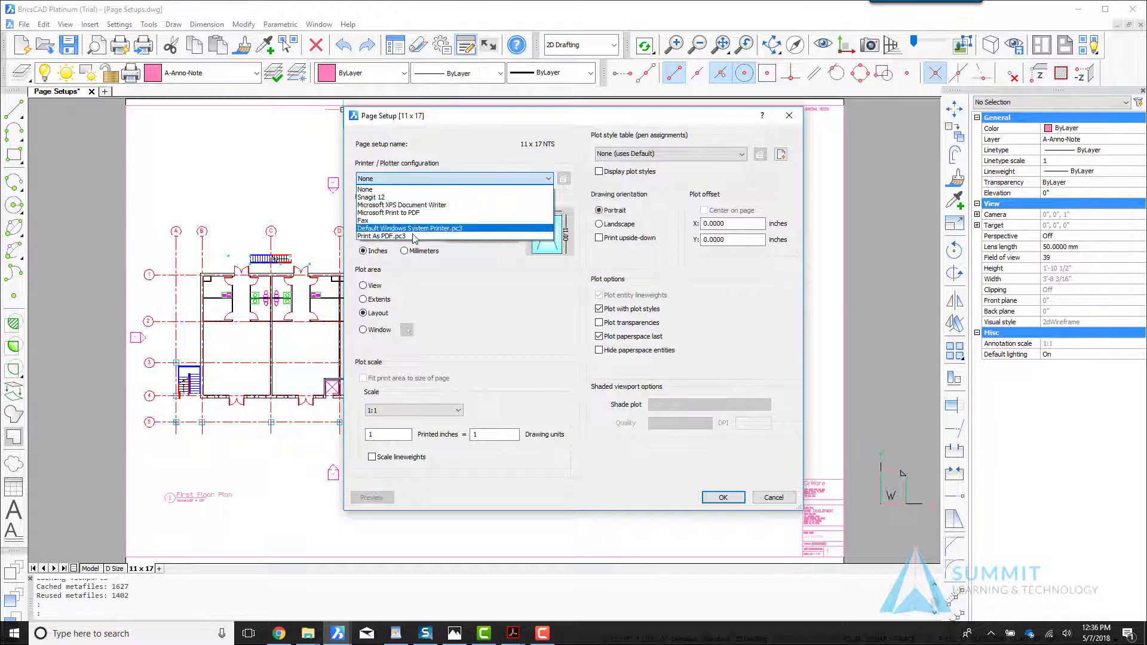
pyautogui.click(412, 237)
pyautogui.click(413, 217)
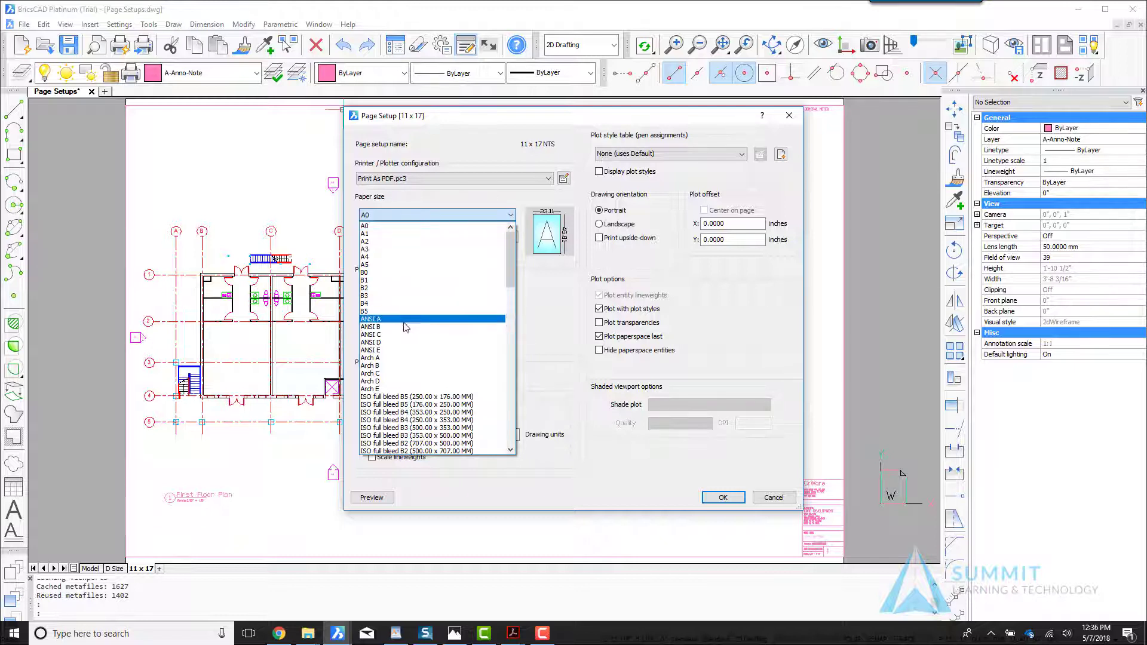
pyautogui.click(403, 327)
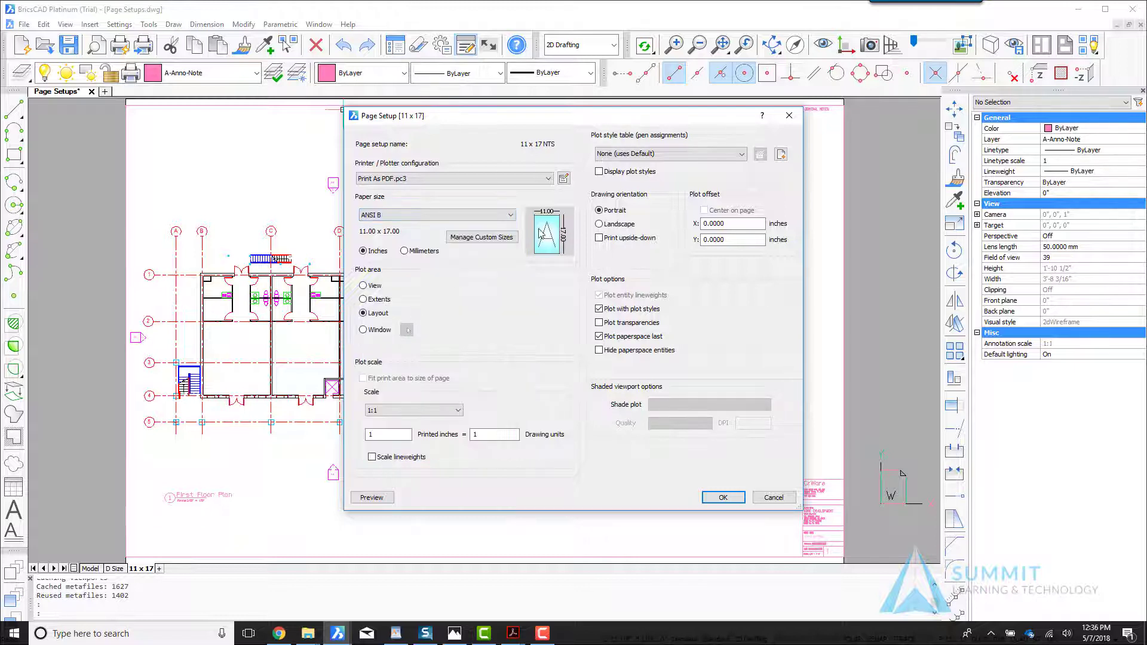
# Make it landscape, plotting extents fitted to the page and centered, then preview
pyautogui.click(599, 225)
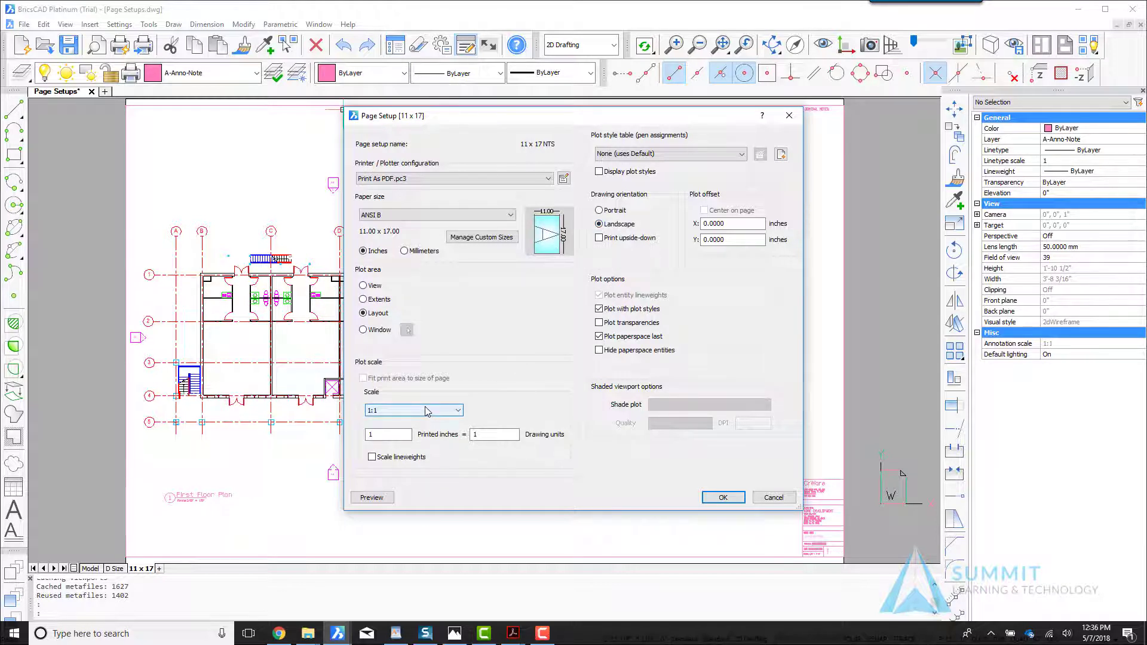
pyautogui.click(362, 300)
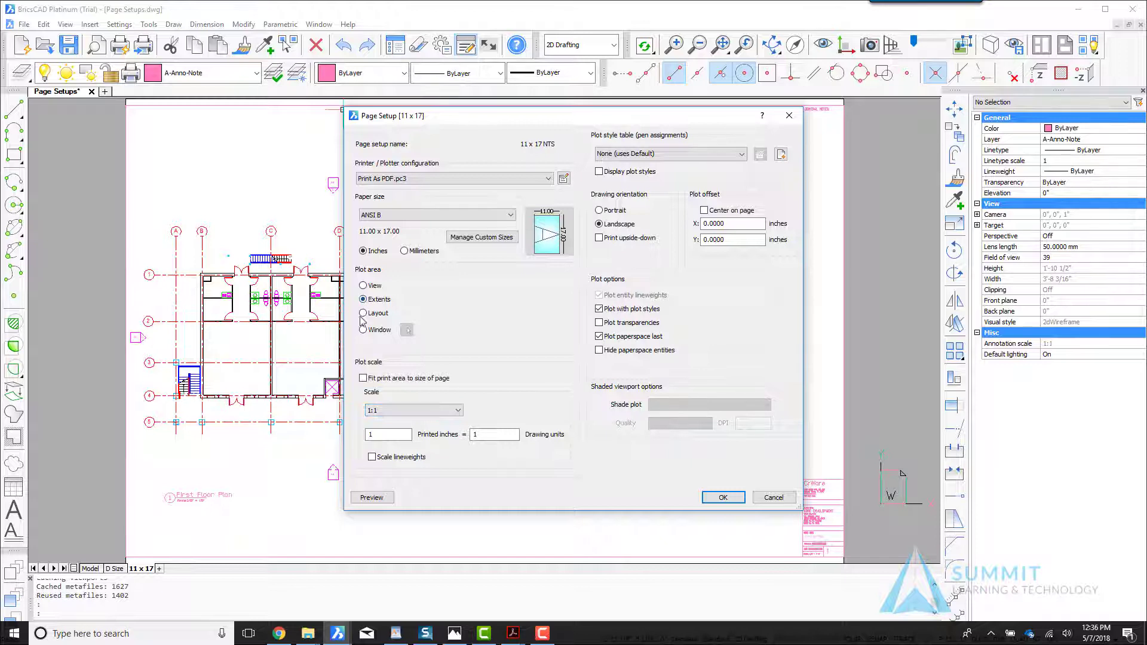
pyautogui.click(363, 378)
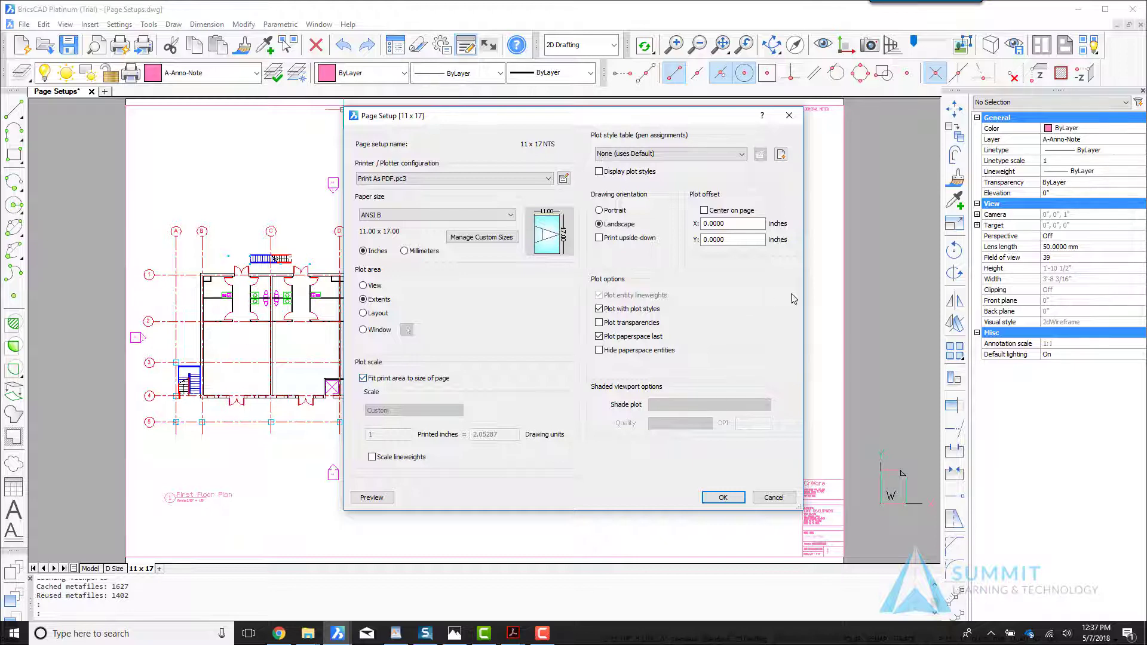
pyautogui.click(704, 211)
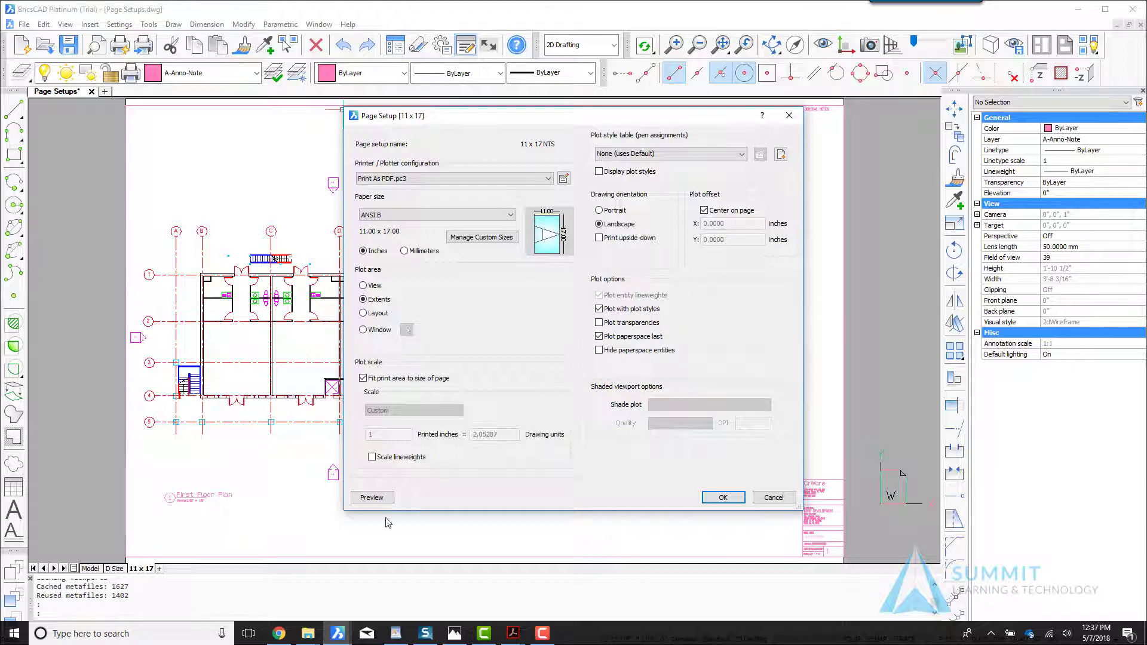
pyautogui.click(382, 497)
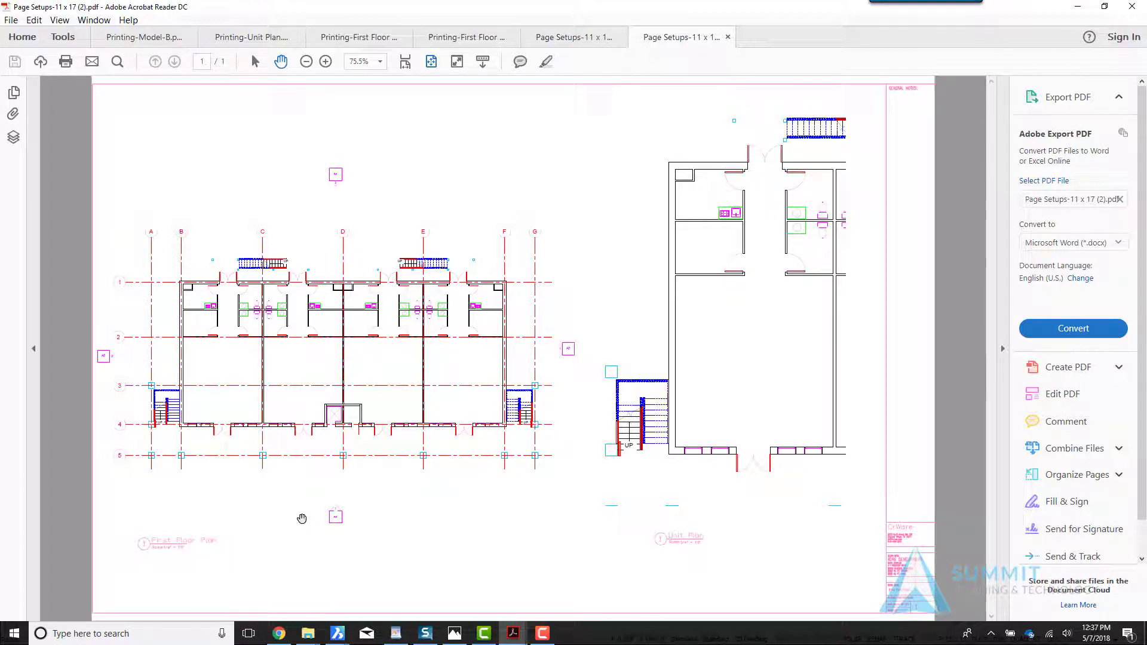
# Review the previewed PDF in Acrobat Reader, then minimize it to return to BricsCAD
pyautogui.click(1077, 7)
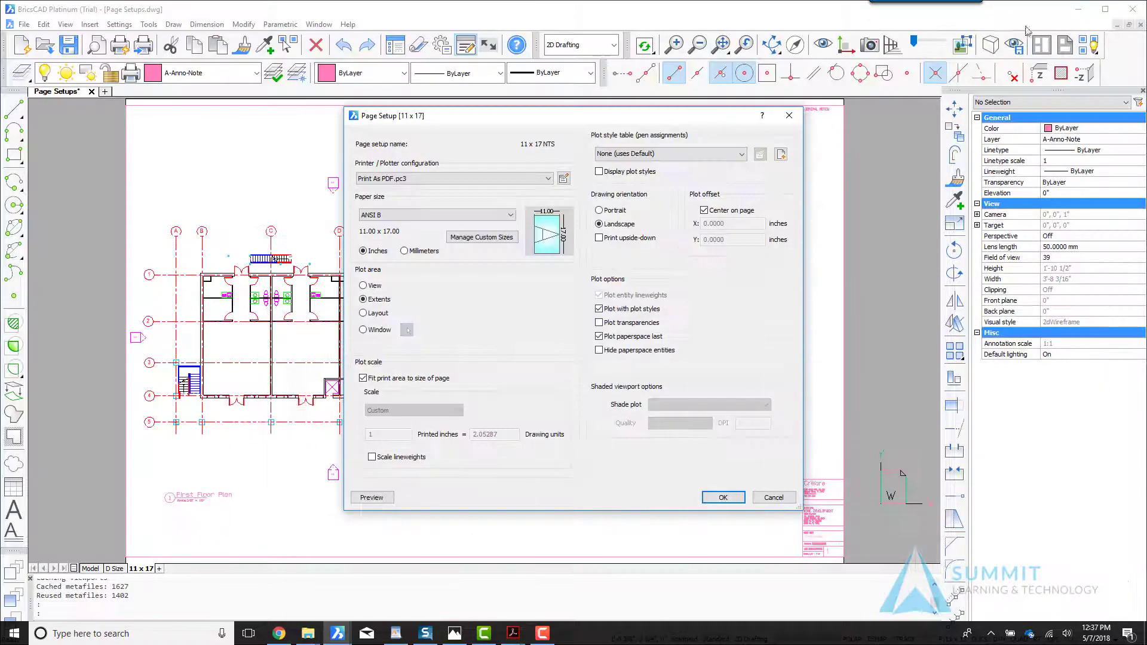
# Accept the 11 x 17 NTS page setup settings with OK
pyautogui.click(718, 499)
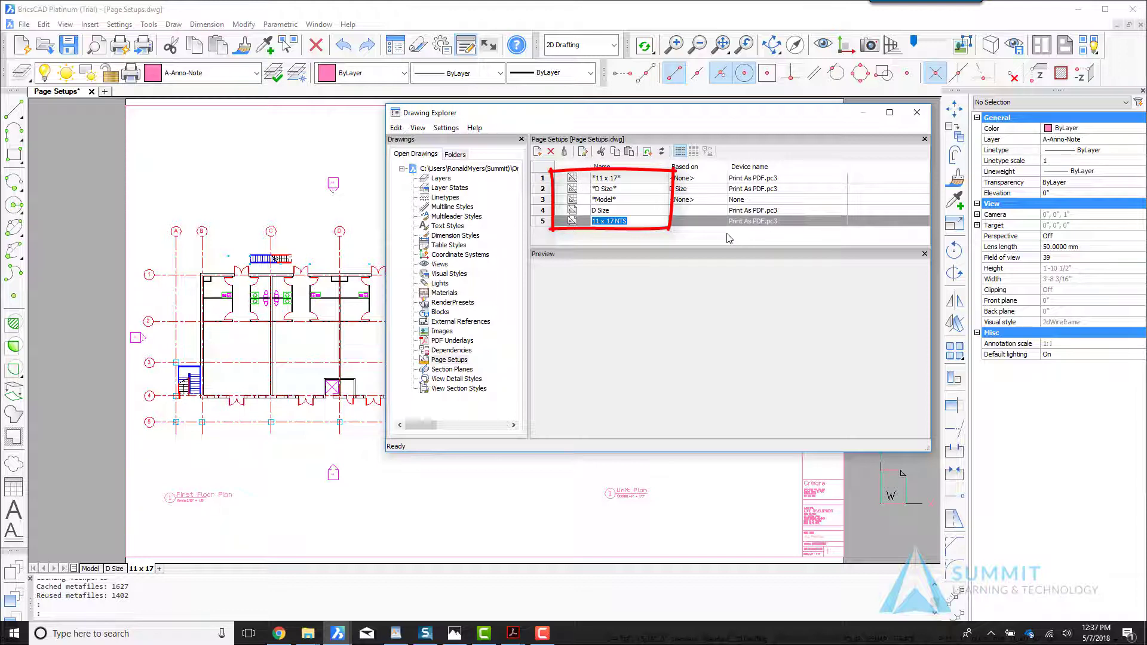
# Set the 11 x 17 layout's Based on to 11 x 17 NTS and close Drawing Explorer
pyautogui.click(701, 182)
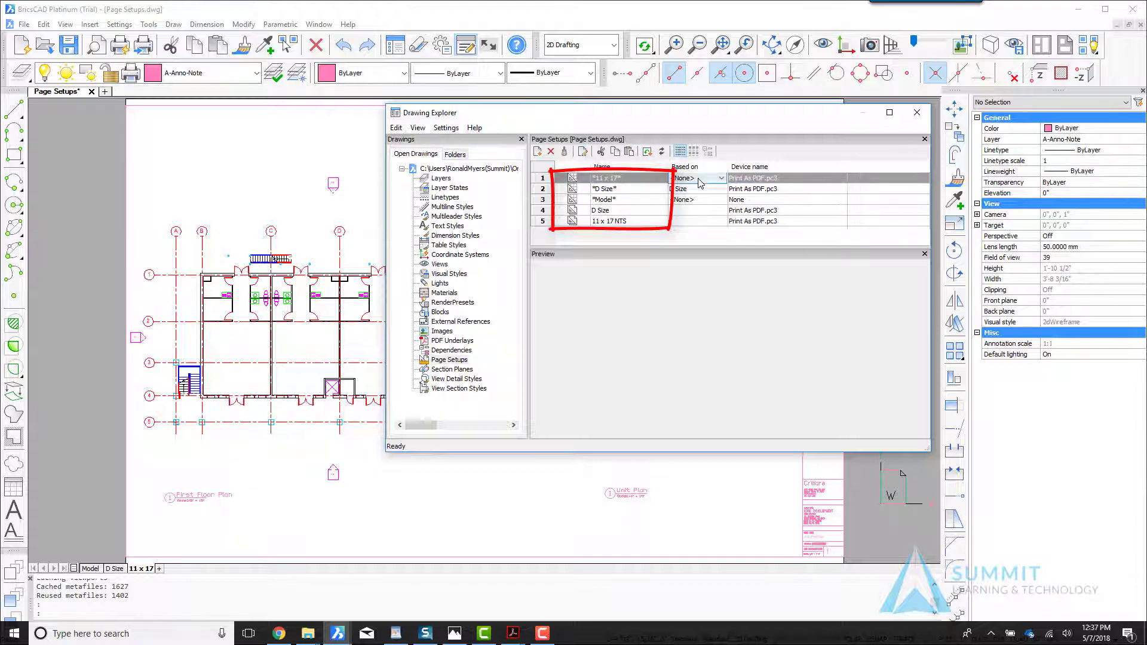
pyautogui.click(701, 183)
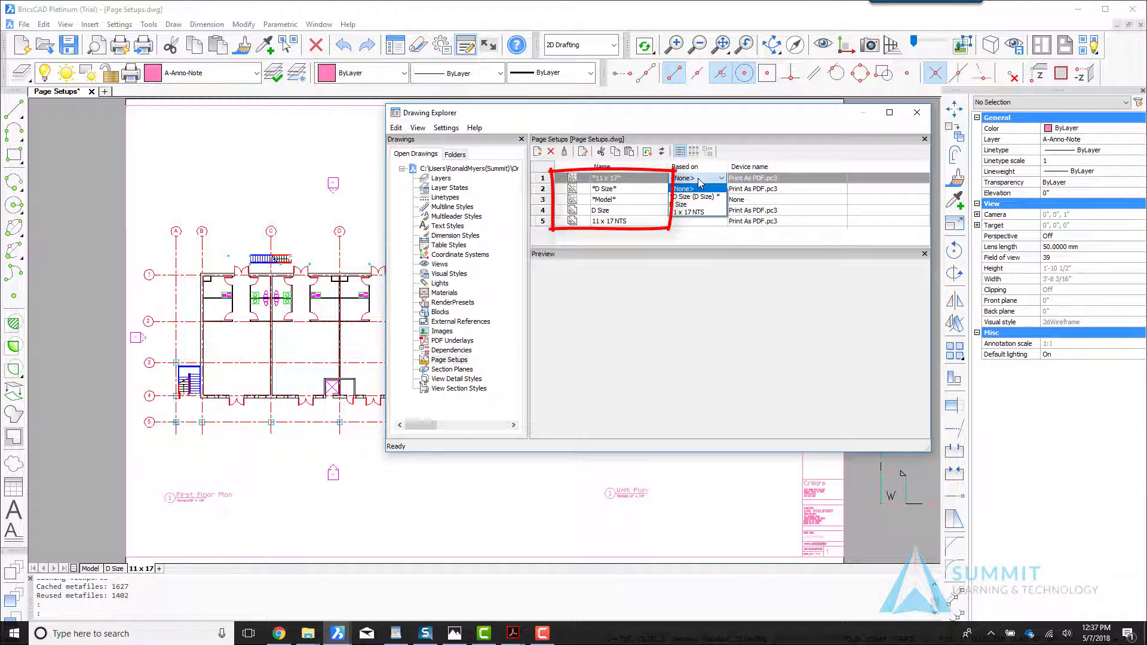
pyautogui.click(691, 212)
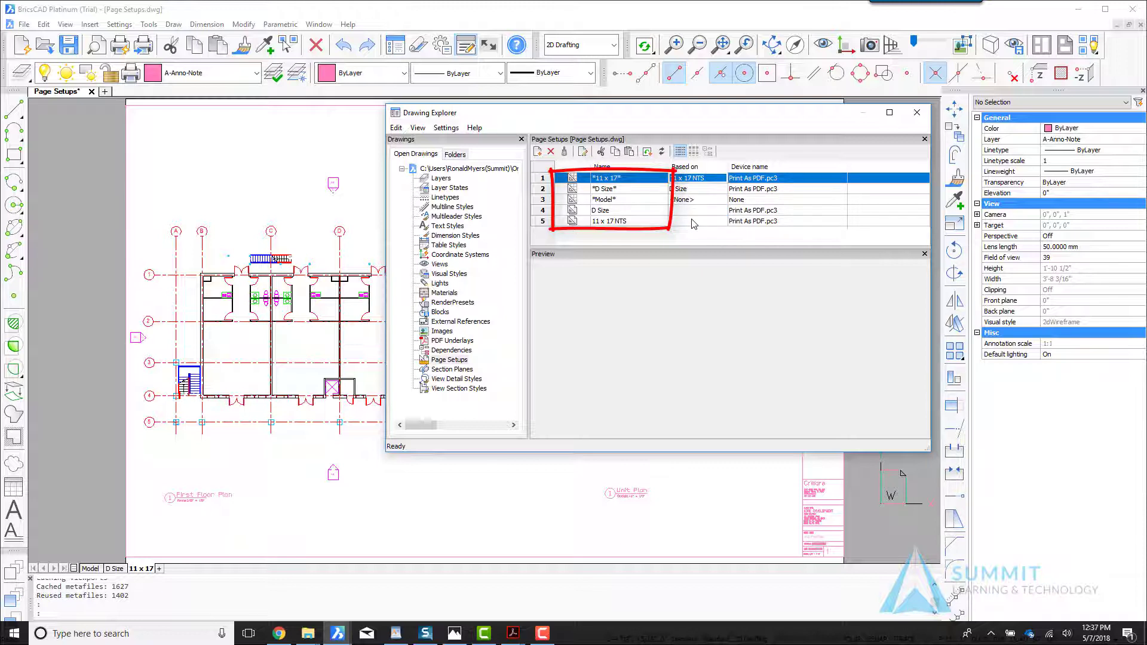
pyautogui.click(917, 112)
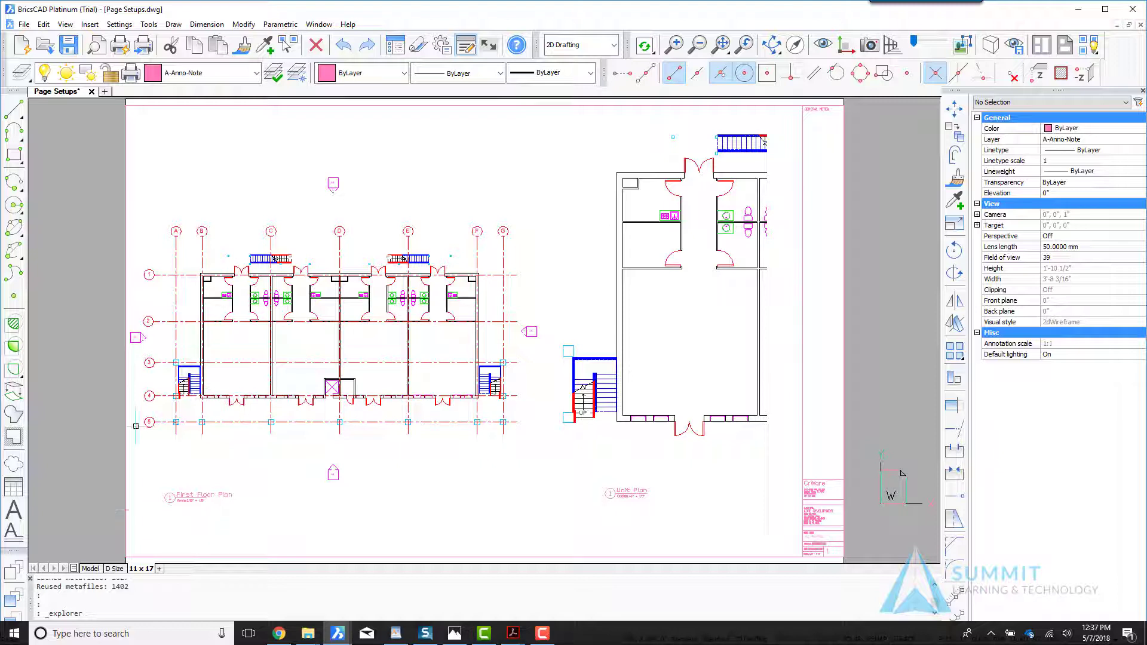
pyautogui.rightClick(283, 516)
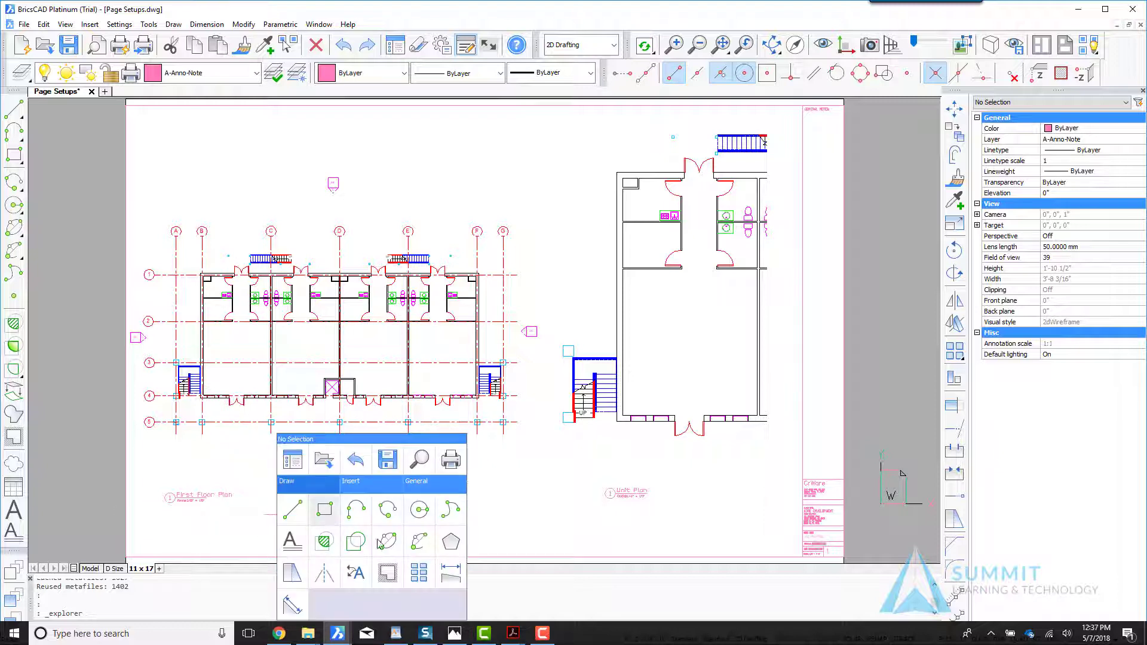
pyautogui.click(122, 48)
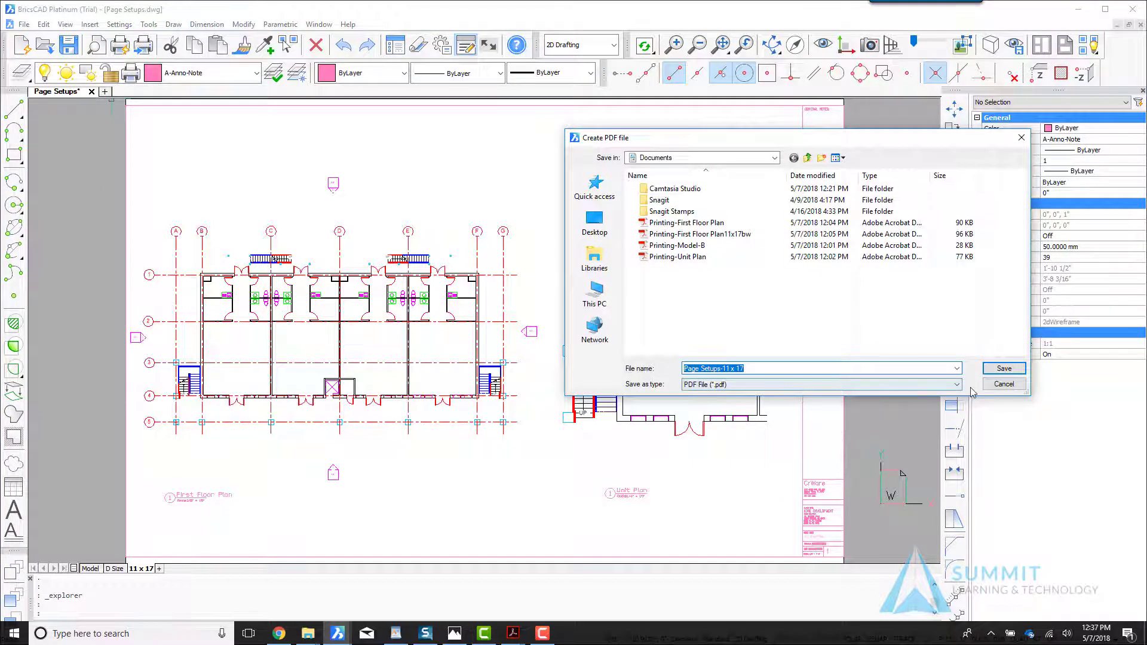
pyautogui.click(1002, 369)
pyautogui.click(23, 25)
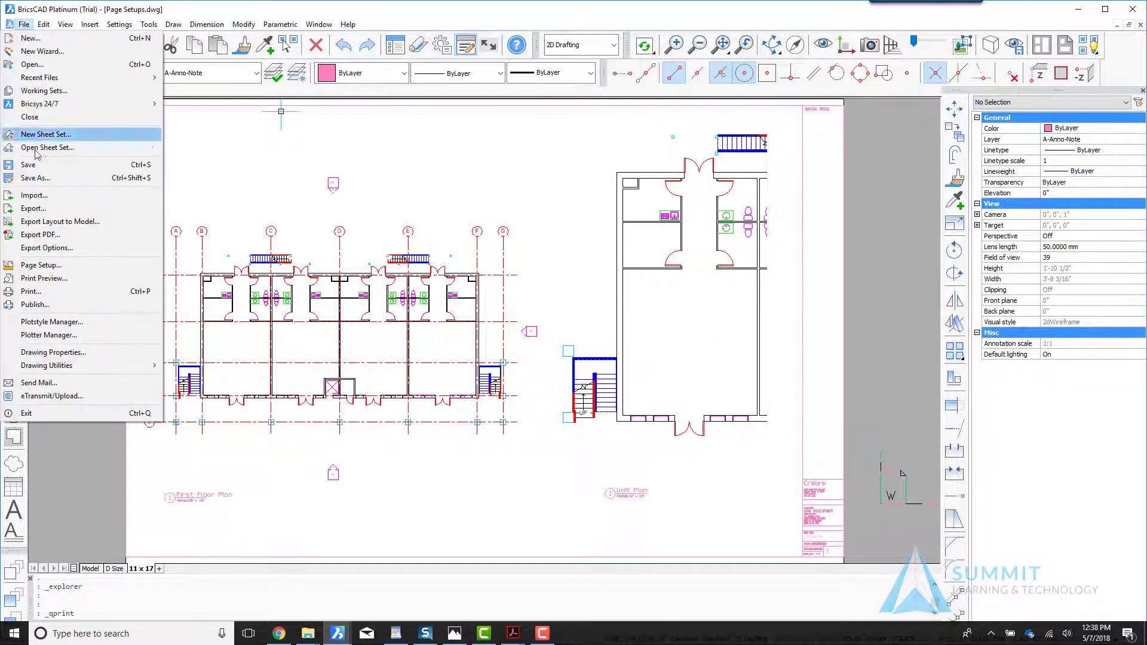
pyautogui.click(90, 291)
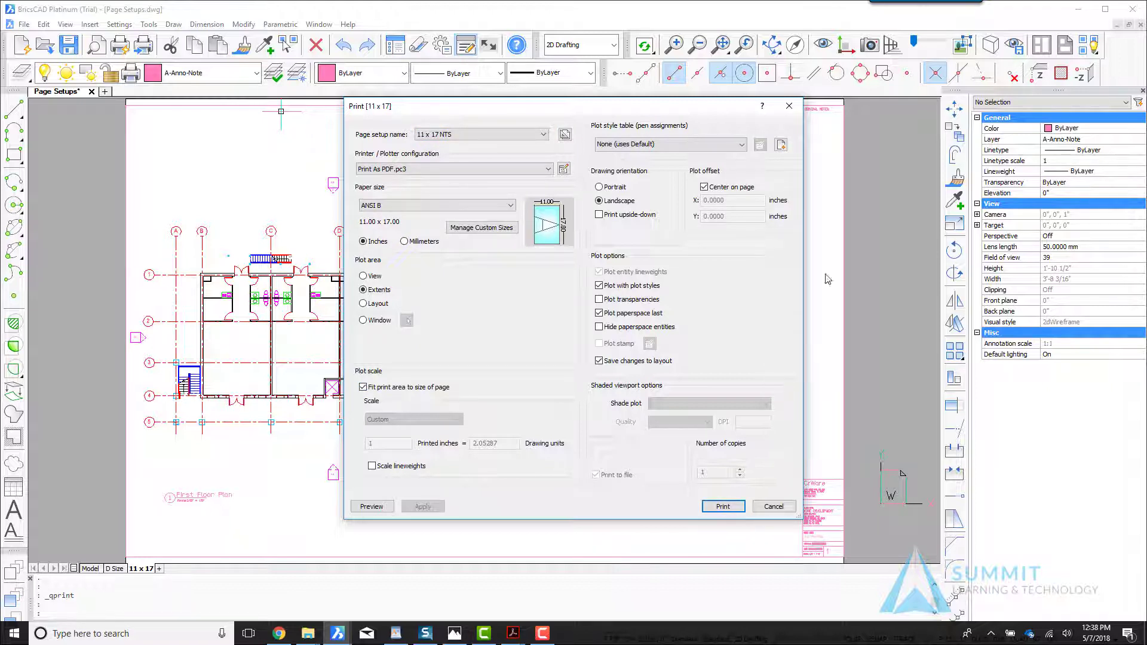
pyautogui.click(770, 506)
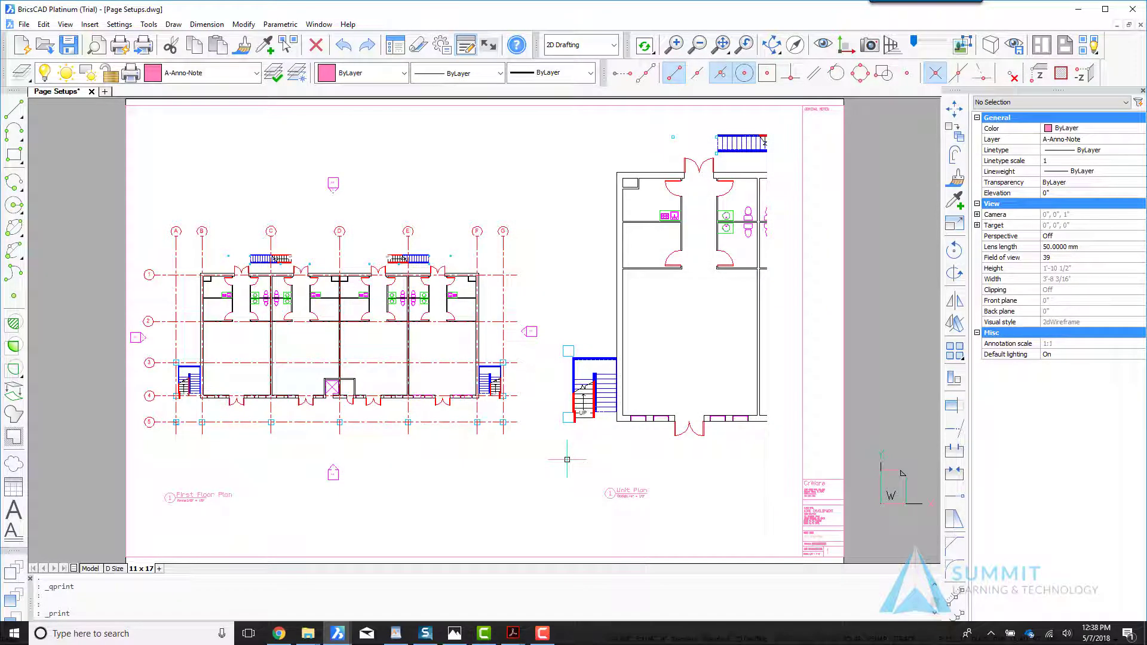